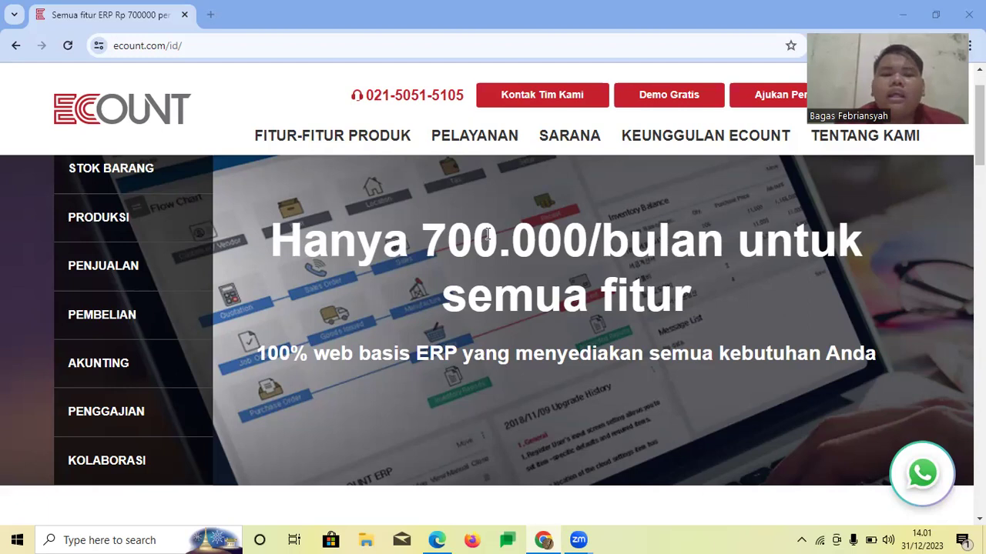
Examine the product feature categories on the ECOUNT homepage, including Penjualan, Stok Barang, Produksi and Penggajian.
mouse_move(979, 124)
mouse_down()
mouse_move(979, 139)
mouse_move(979, 117)
mouse_up()
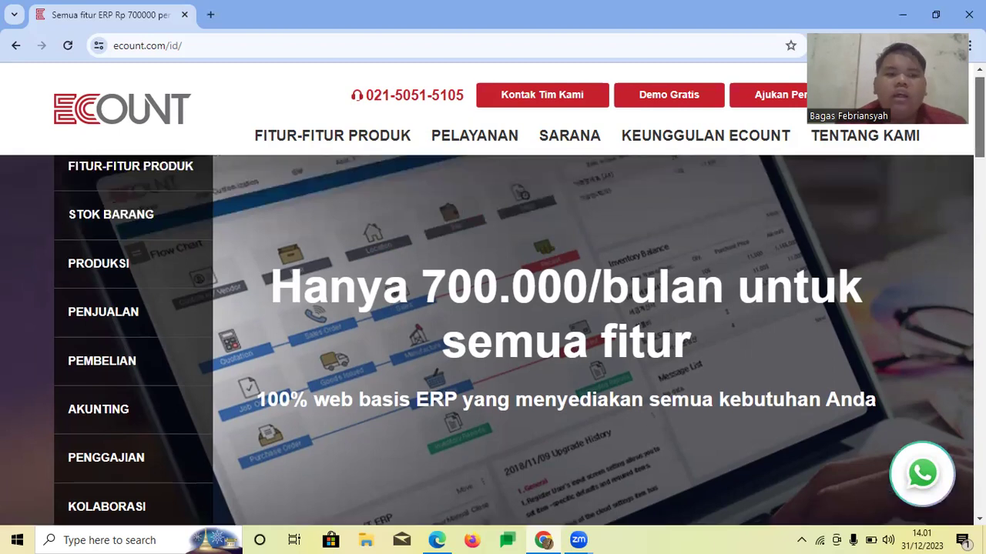
scroll(187, 300, up, 1)
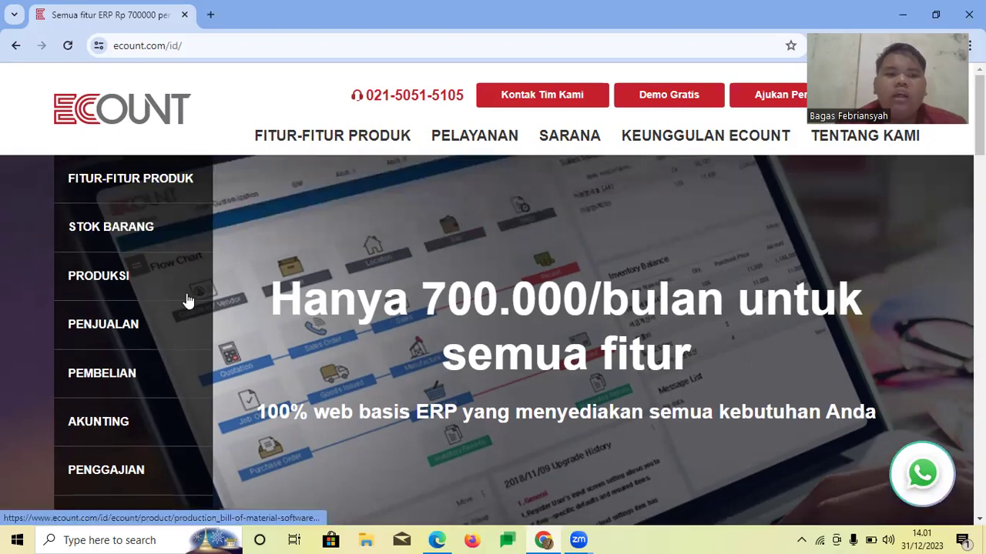
mouse_move(189, 305)
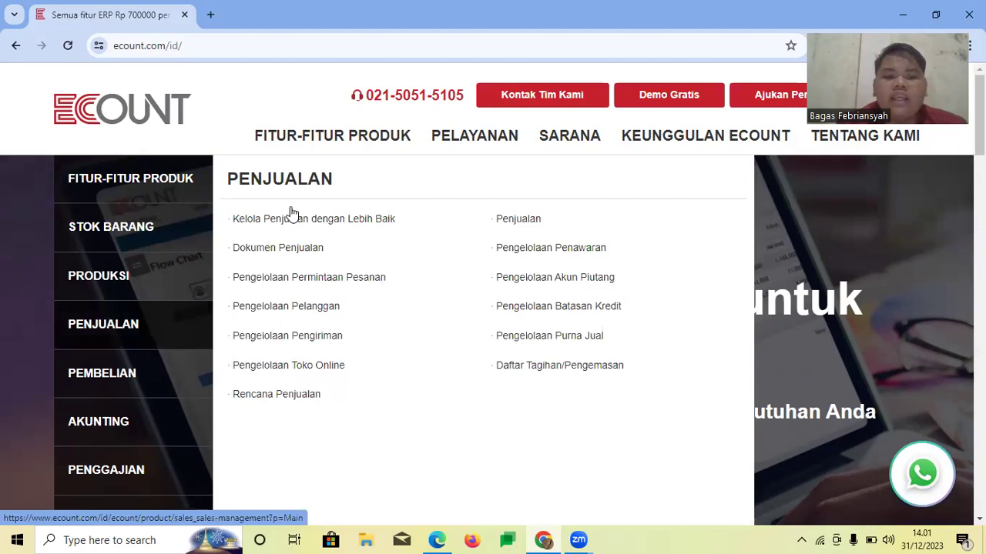
mouse_move(162, 254)
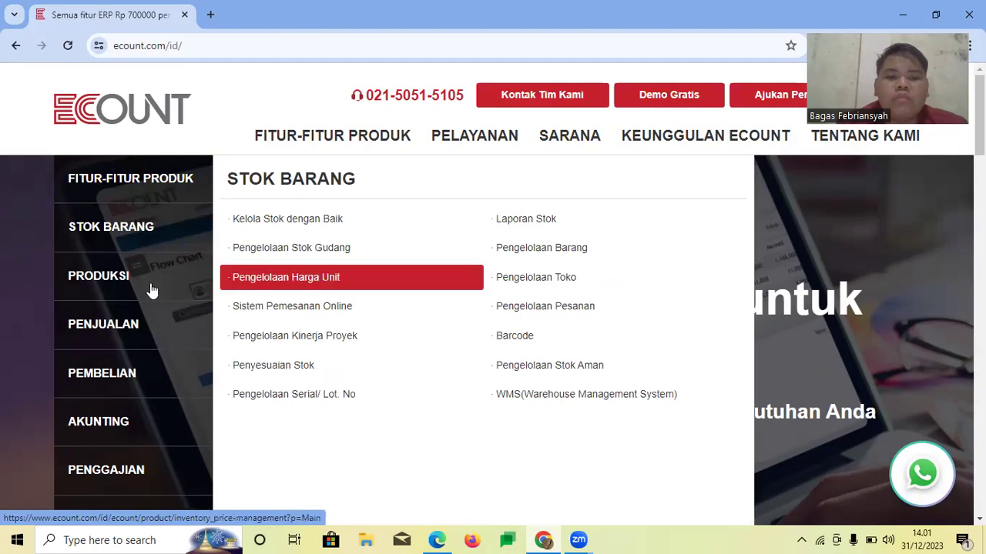
mouse_move(150, 289)
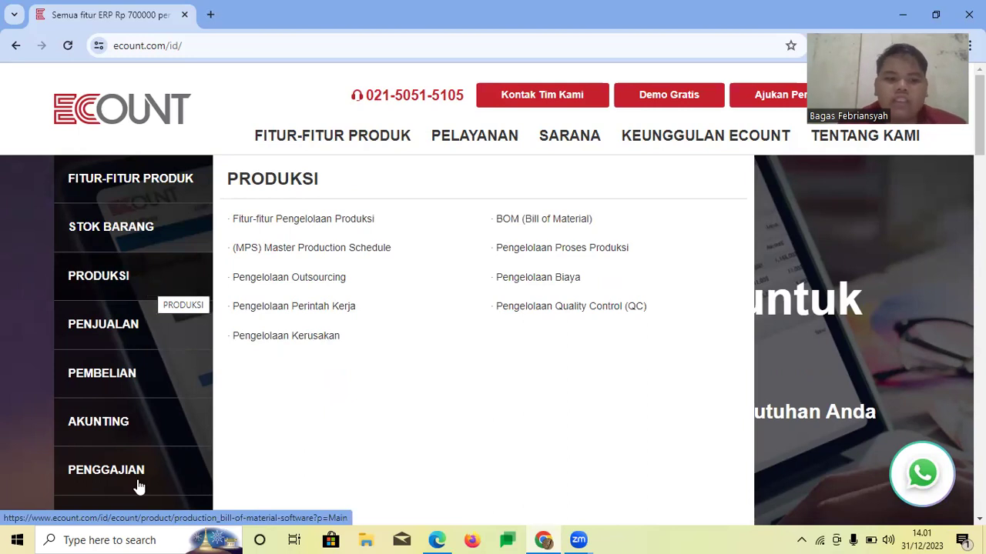
mouse_move(154, 475)
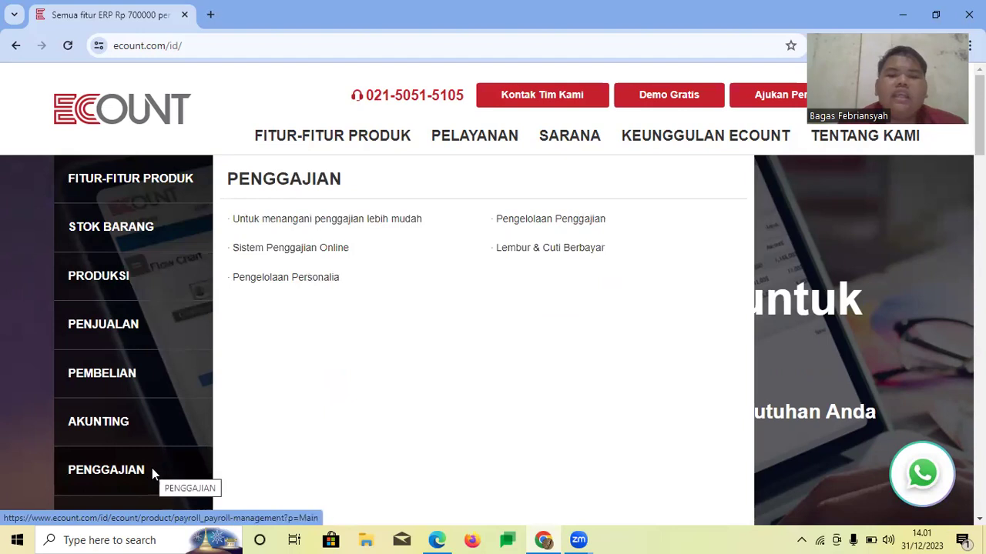
scroll(154, 476, down, 1)
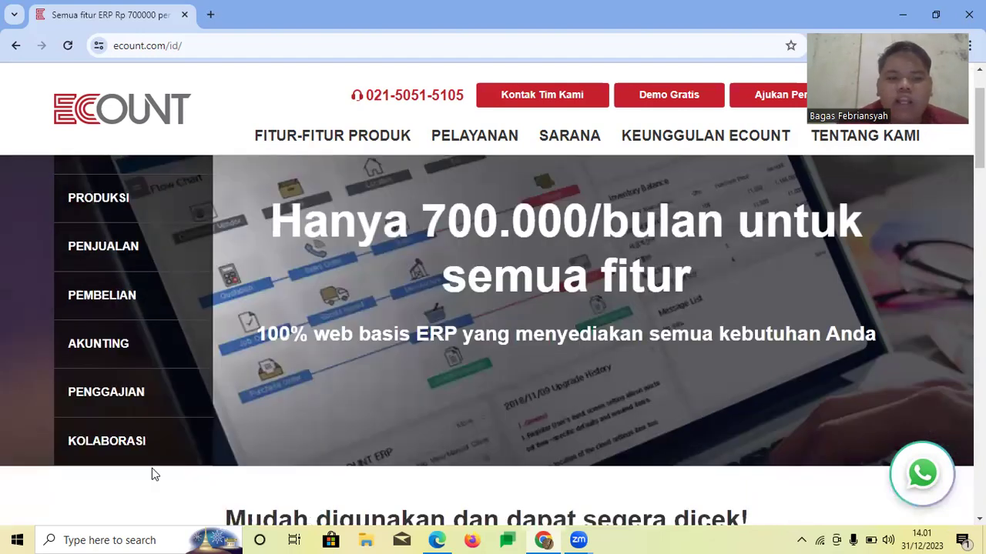
mouse_move(174, 399)
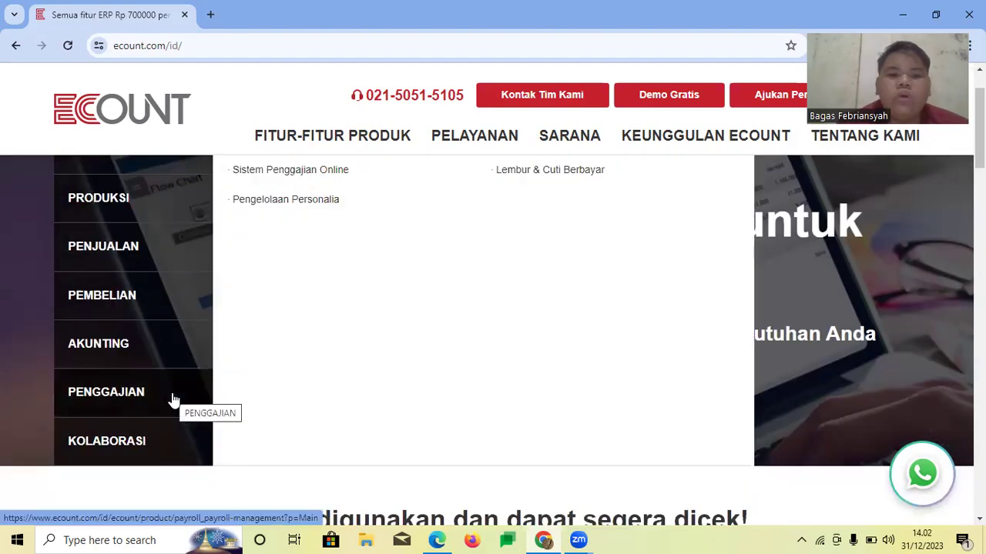
scroll(300, 377, up, 1)
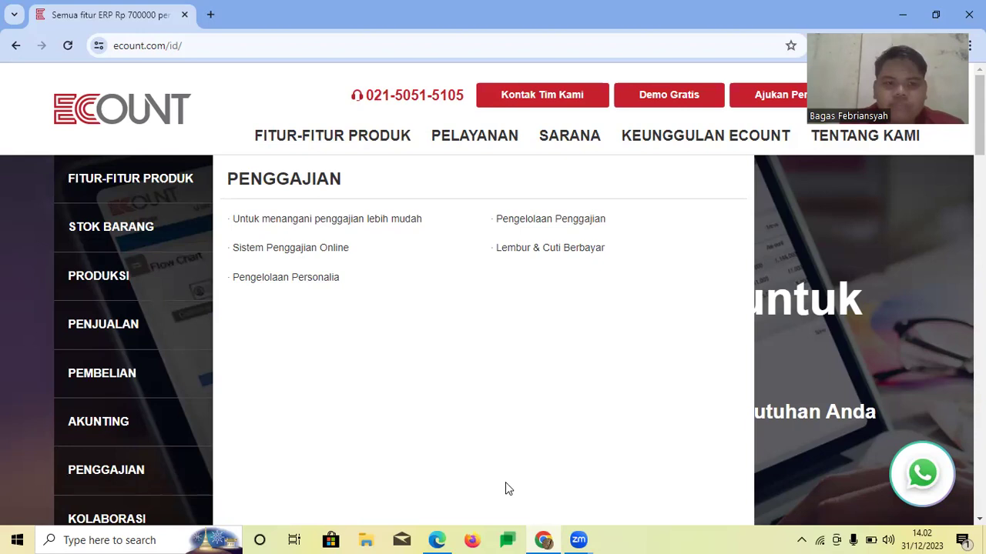
Examine the homepage sections on real-time ERP reports and on arranging the menu as needed.
scroll(506, 484, down, 5)
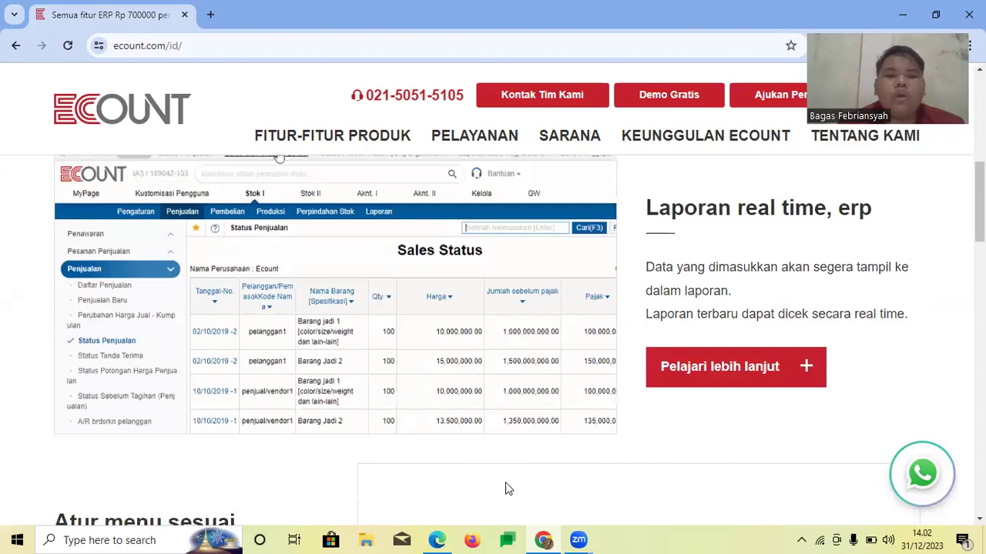
scroll(505, 483, up, 1)
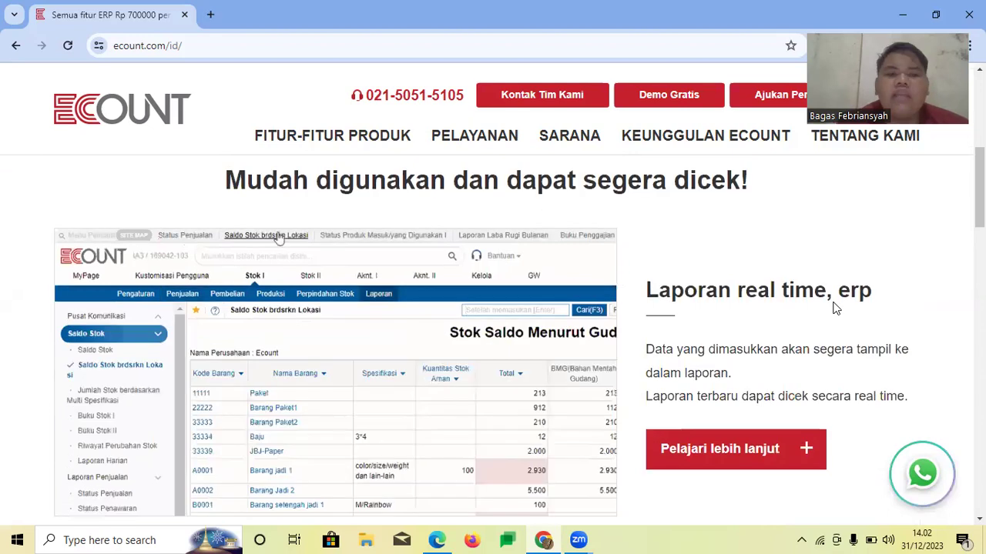
scroll(836, 308, down, 1)
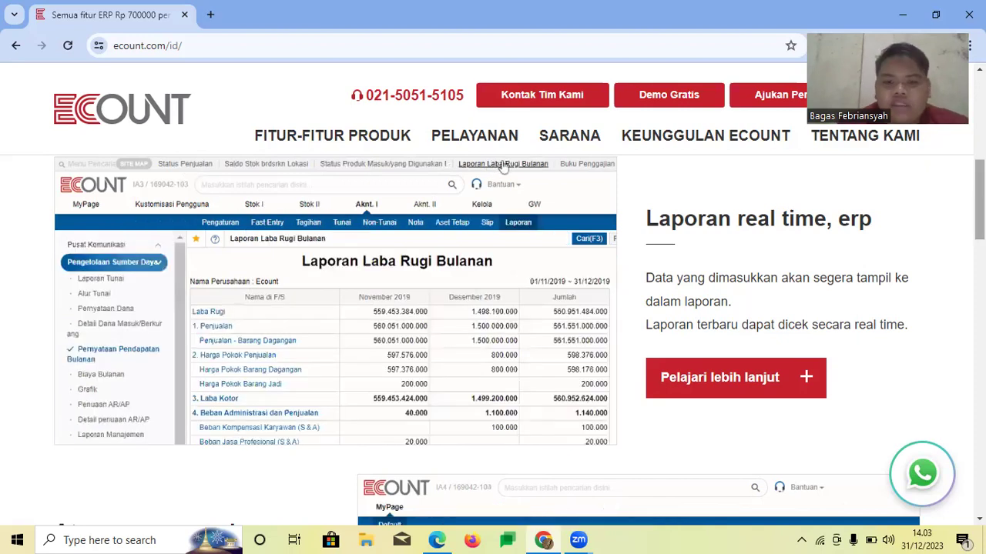
scroll(493, 309, down, 4)
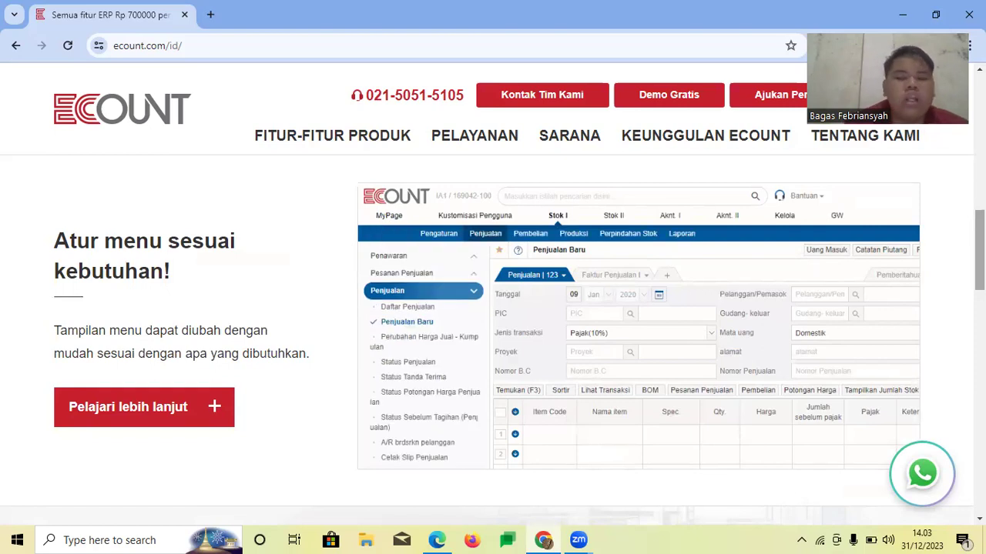
scroll(493, 339, down, 1)
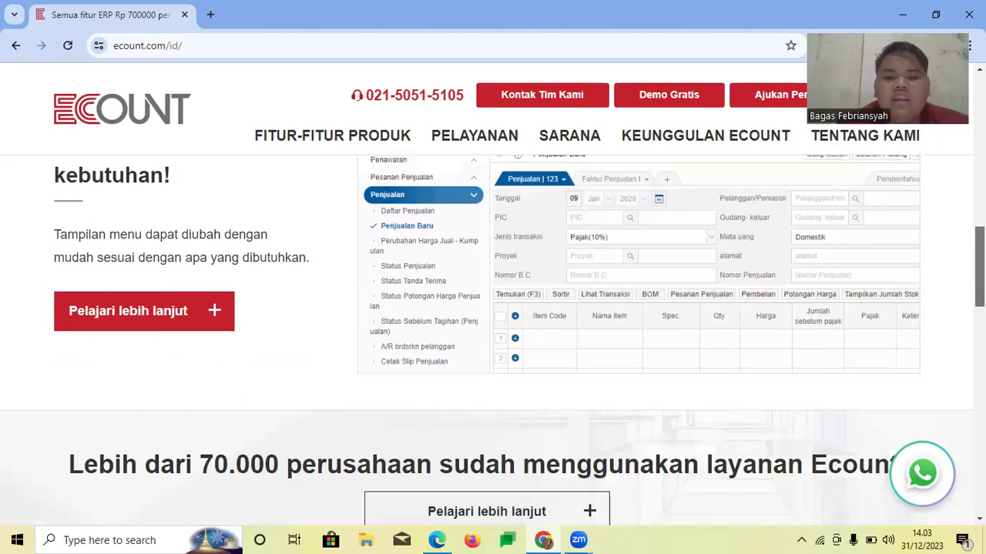
Examine the homepage chart breaking down companies that use Ecount by industry sector.
scroll(493, 339, down, 4)
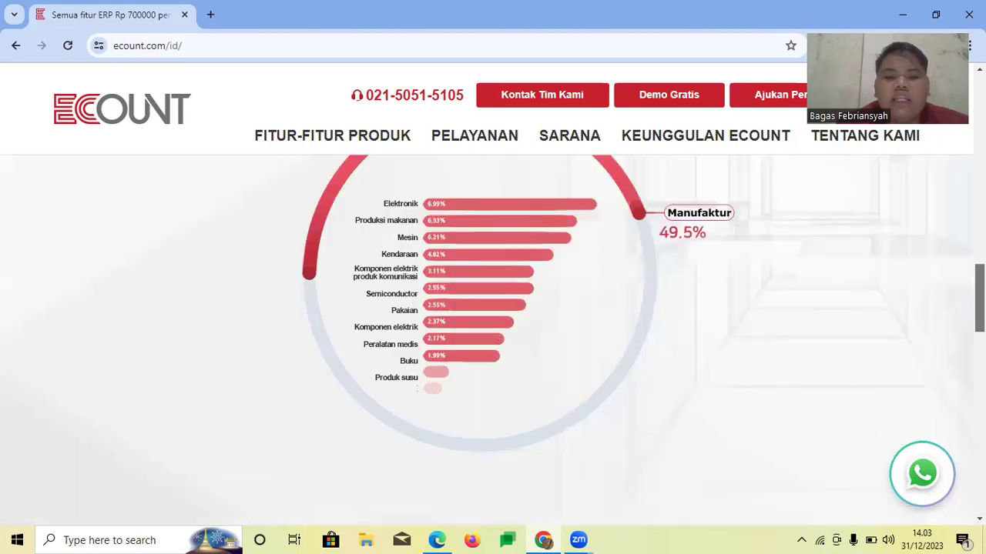
scroll(493, 339, up, 3)
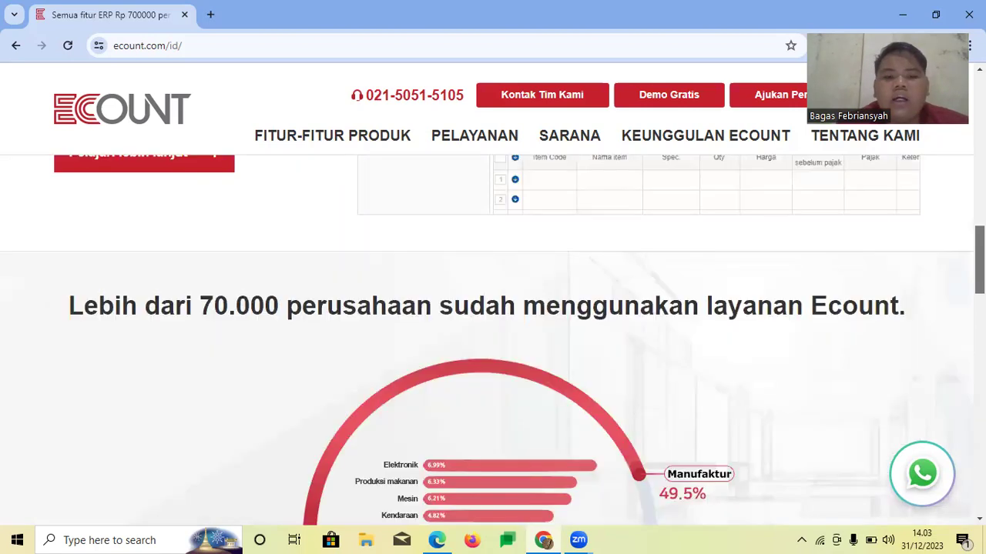
scroll(493, 339, down, 2)
scroll(493, 339, up, 1)
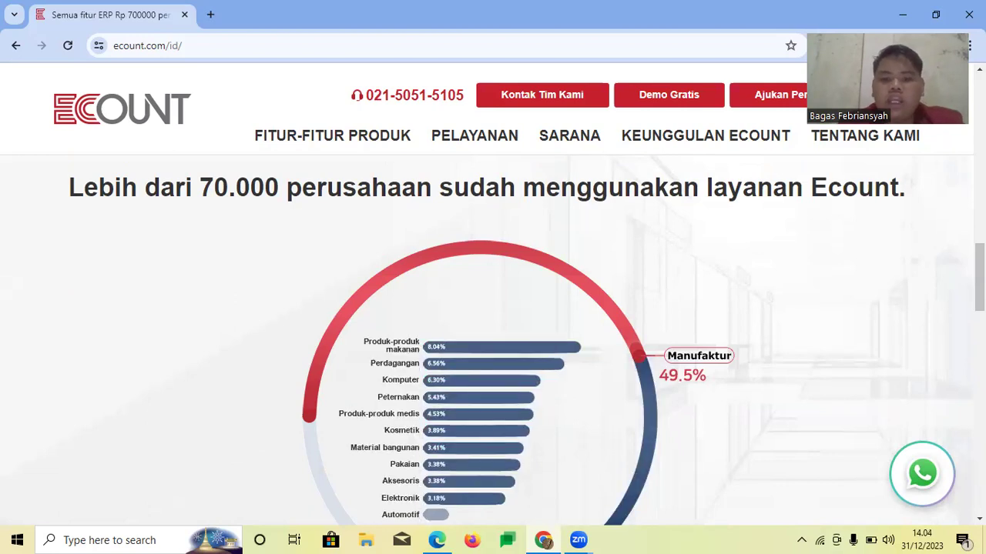
scroll(493, 339, down, 5)
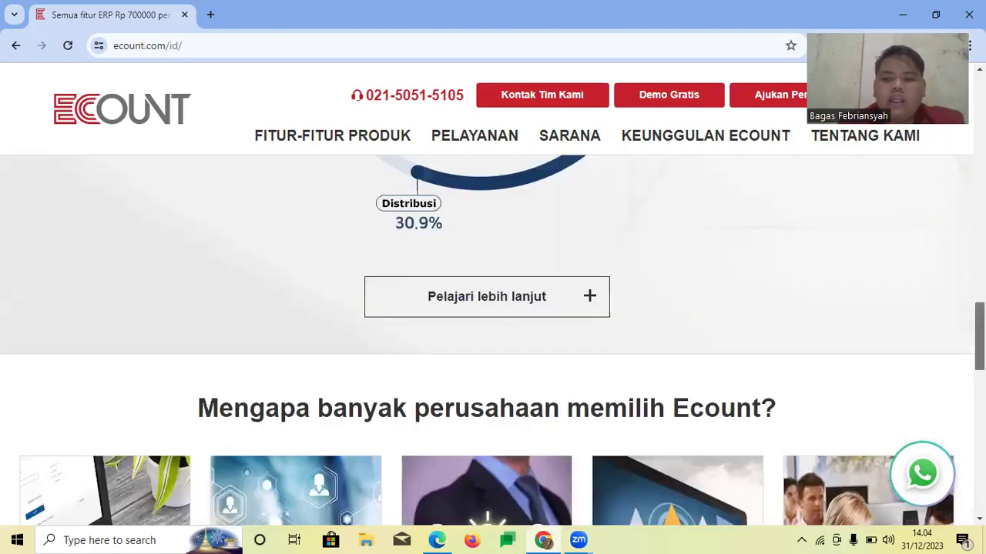
scroll(493, 339, up, 4)
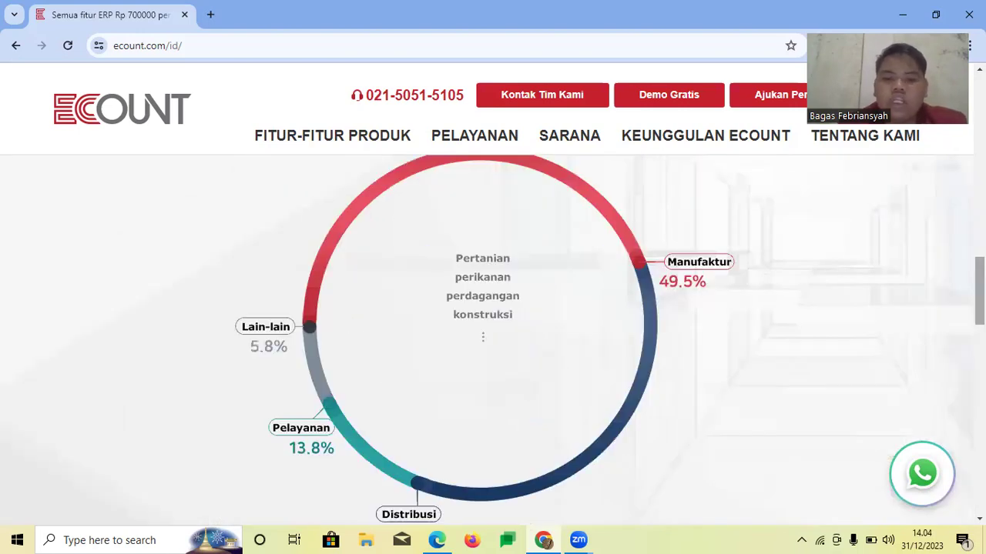
scroll(493, 339, down, 1)
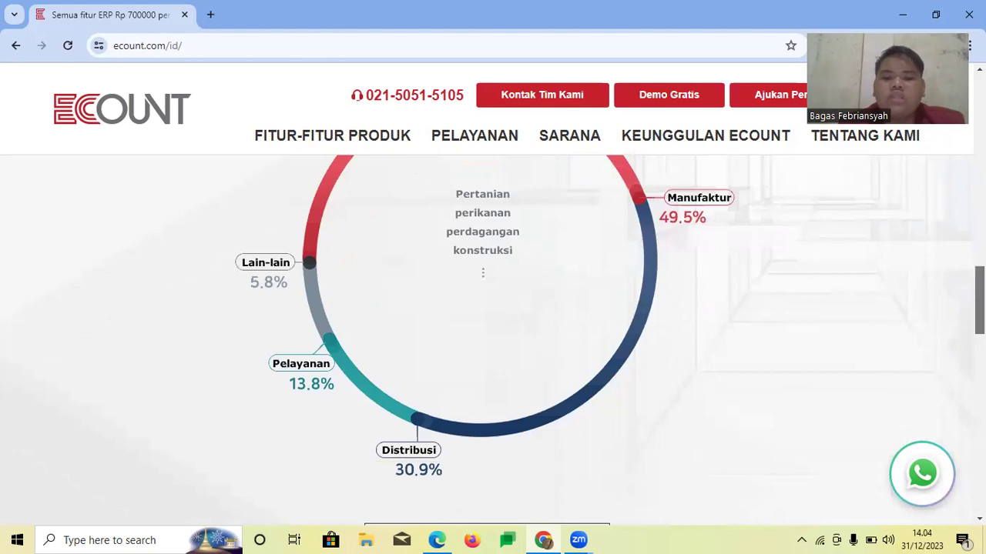
scroll(493, 339, up, 1)
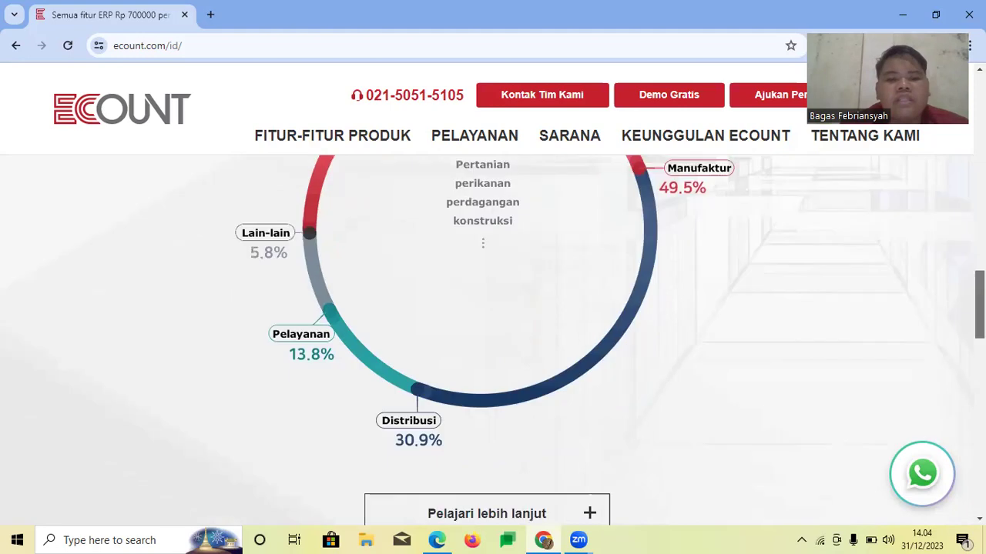
Review the reasons companies choose Ecount and open the ECOUNT ERP pricing terms page.
scroll(493, 340, down, 5)
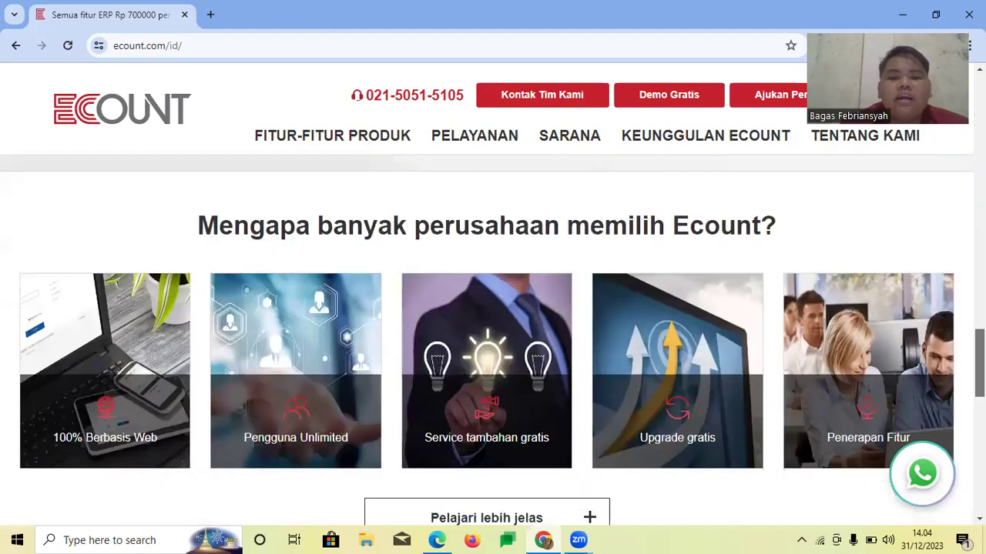
scroll(493, 340, down, 1)
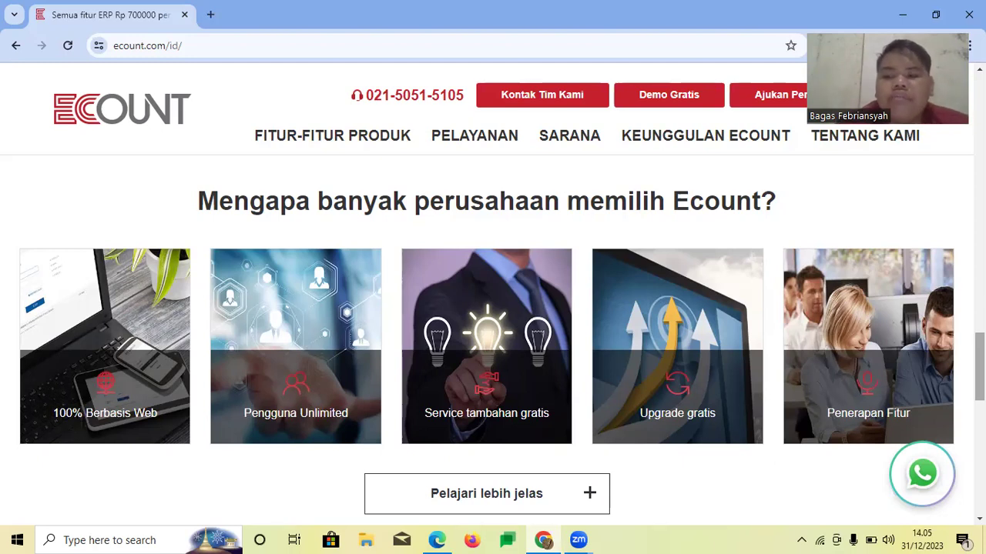
drag(979, 368, 980, 422)
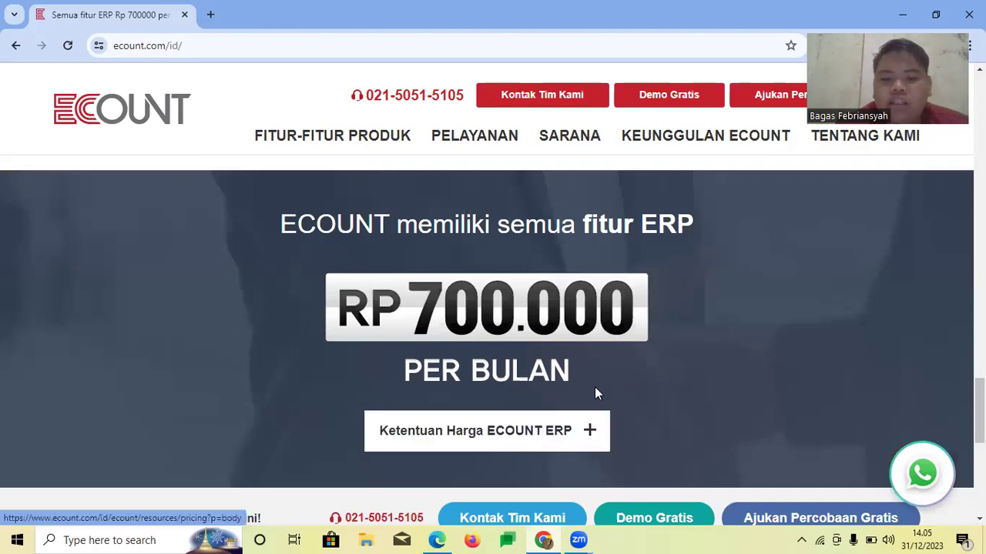
click(590, 433)
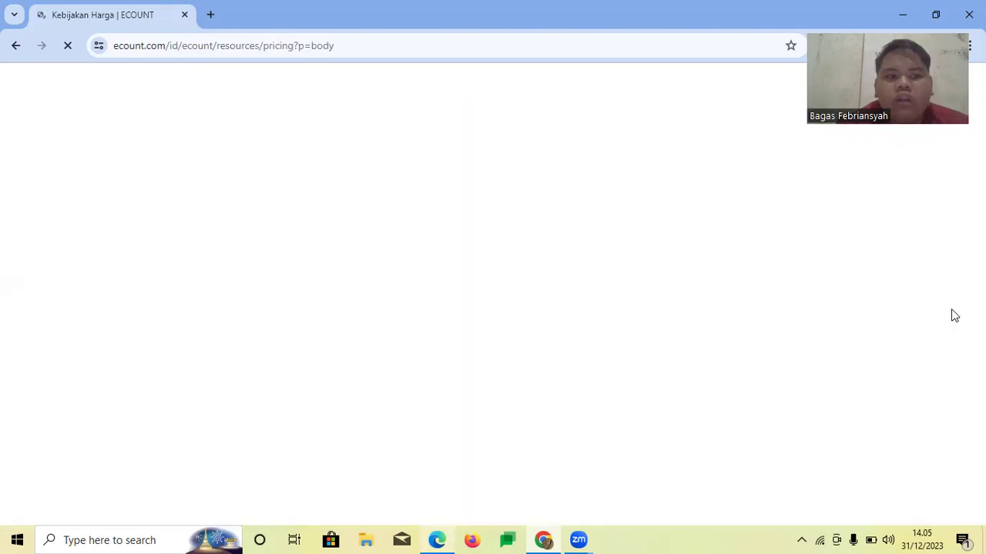
Switch to the logged-in ECOUNT ERP in Edge and look through the dashboard's order status and learning sections.
key(alt+Tab)
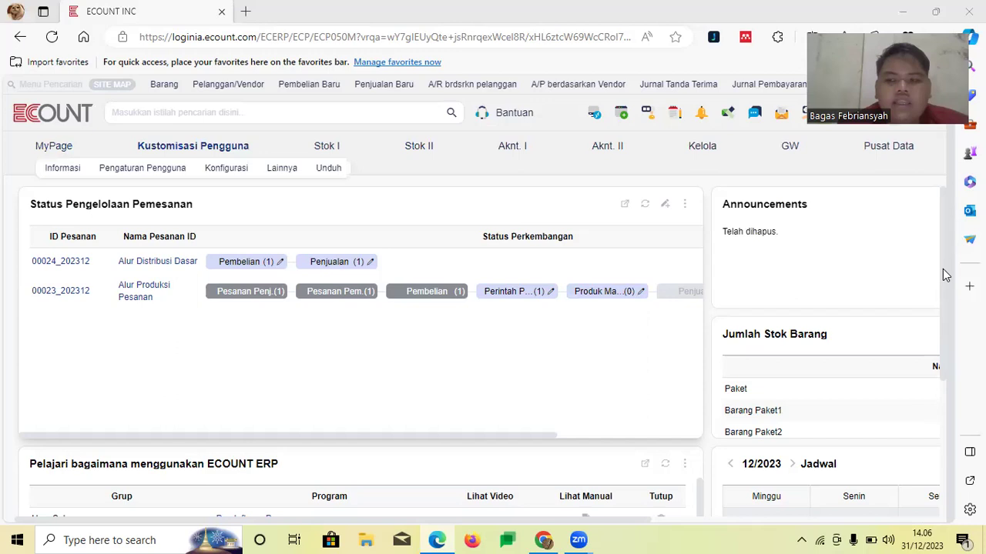
scroll(941, 326, down, 2)
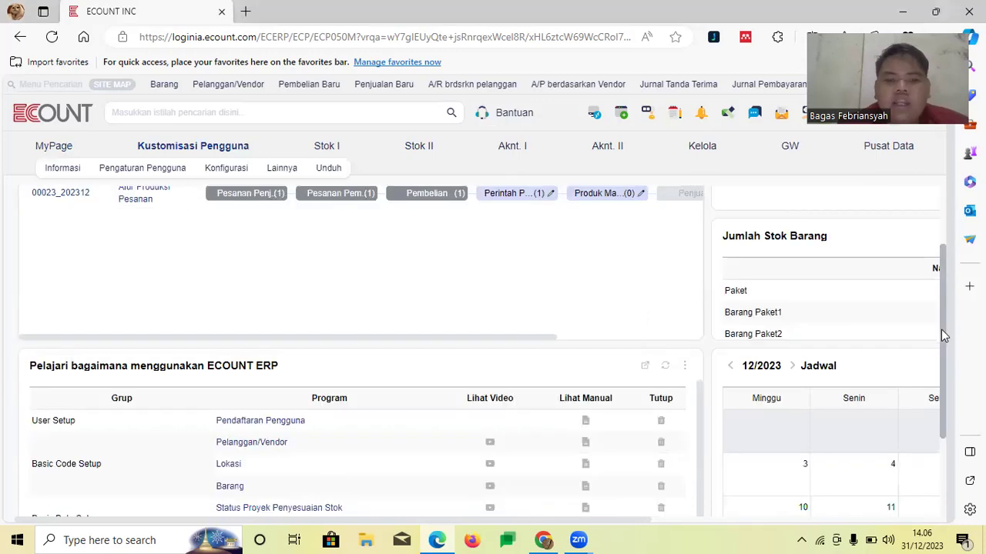
scroll(944, 334, down, 1)
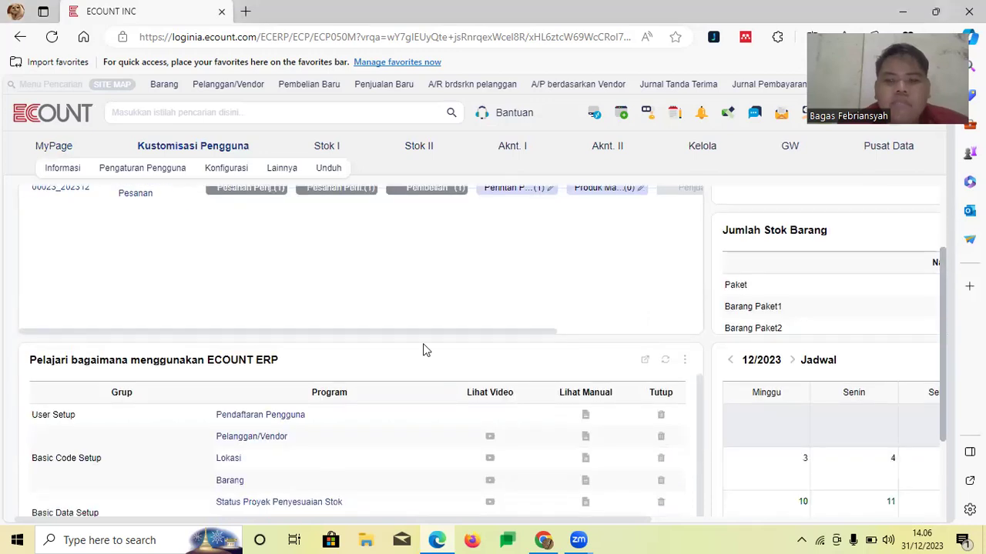
scroll(577, 351, down, 1)
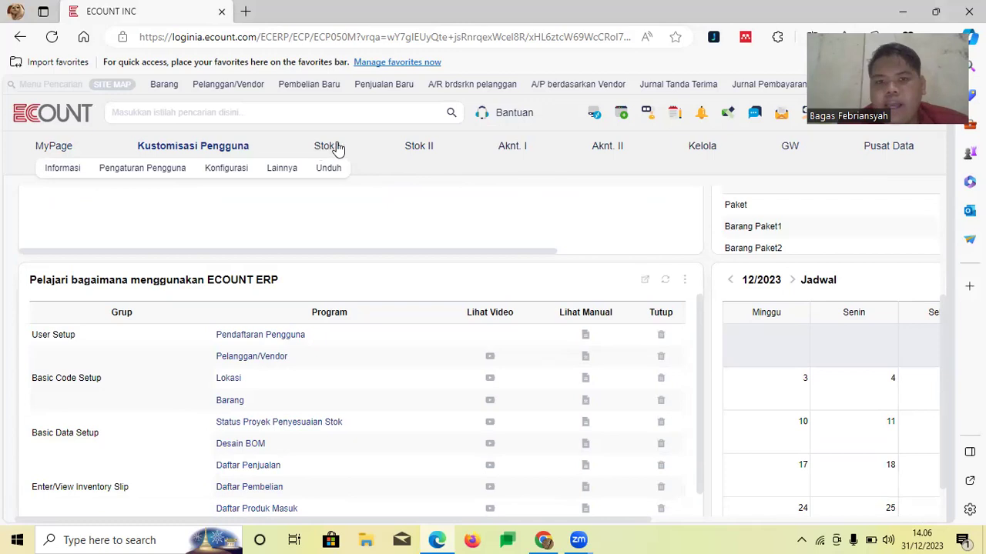
scroll(337, 148, up, 1)
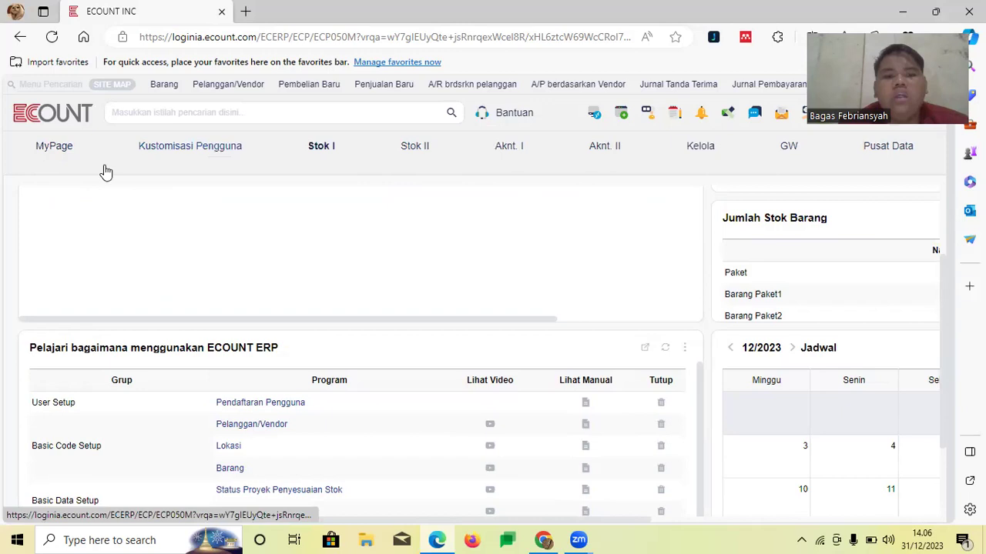
Look through the Barang item list in the Stok I settings and open the record of the item Paket.
mouse_move(106, 173)
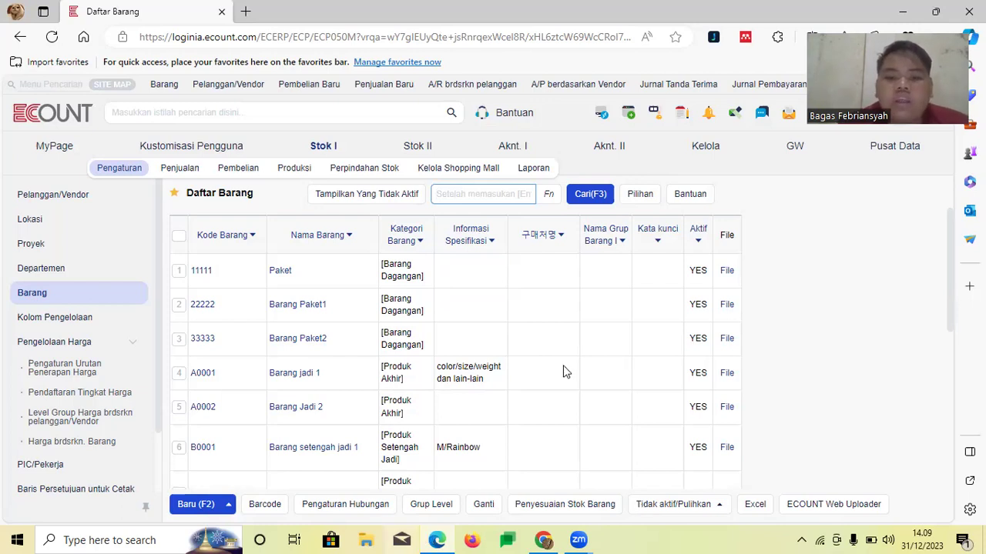
scroll(563, 373, down, 2)
scroll(443, 364, down, 1)
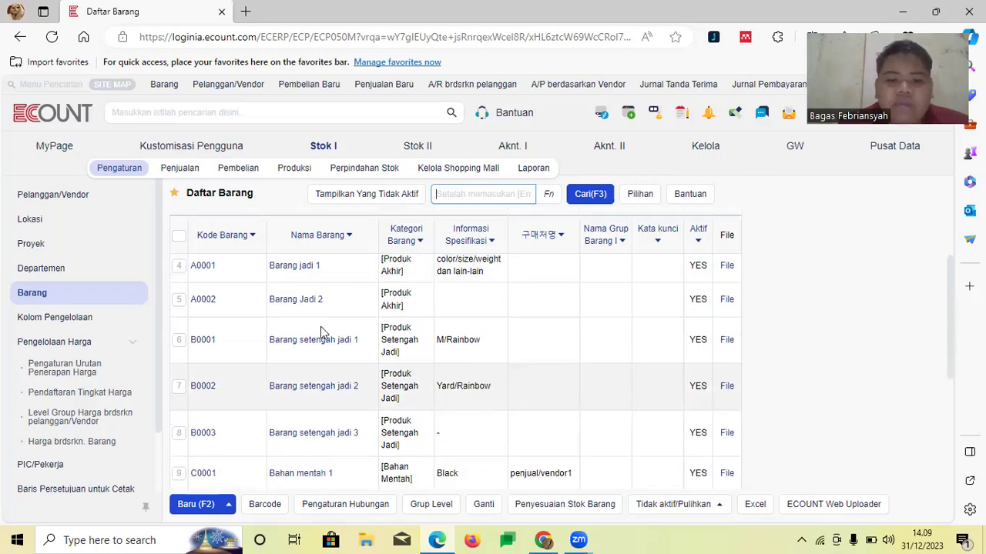
scroll(320, 327, up, 1)
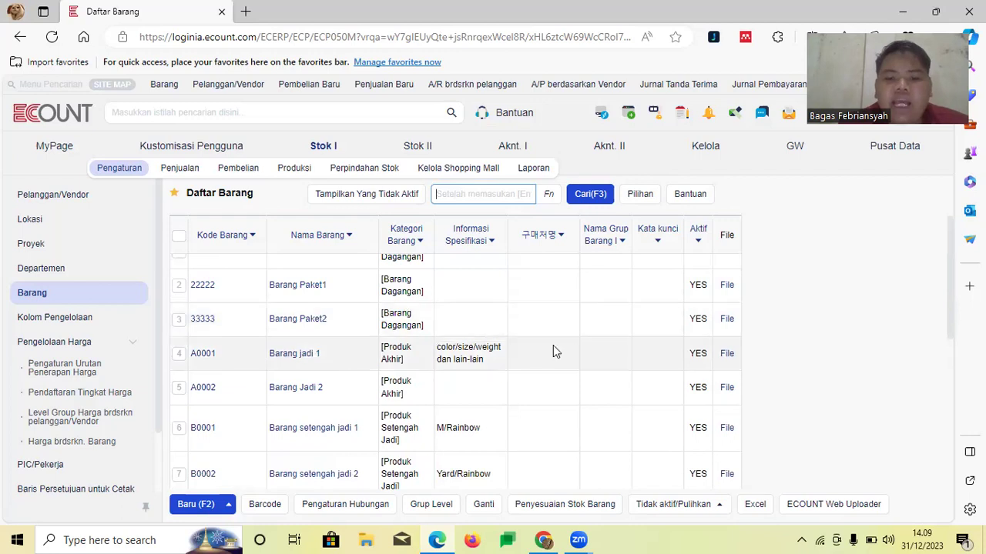
scroll(553, 348, up, 1)
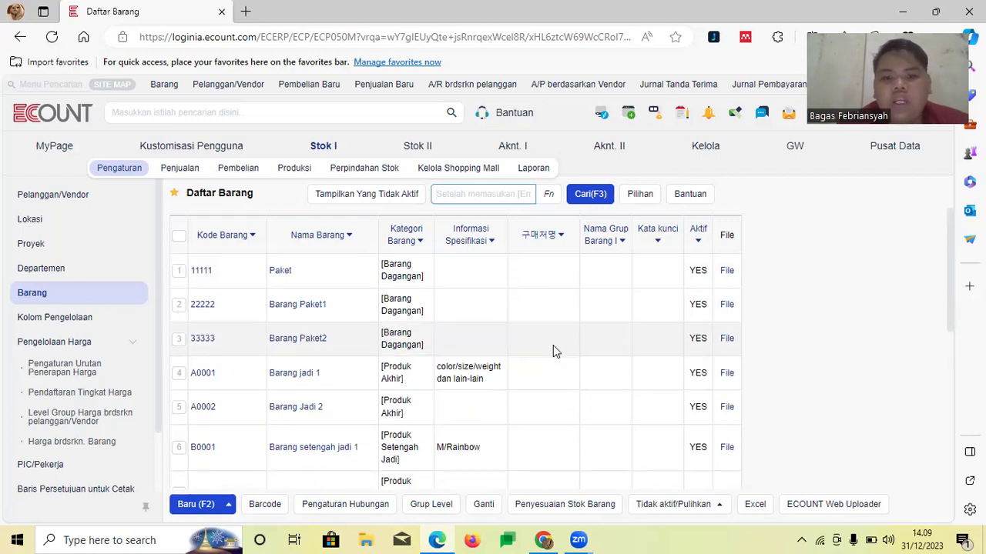
click(281, 274)
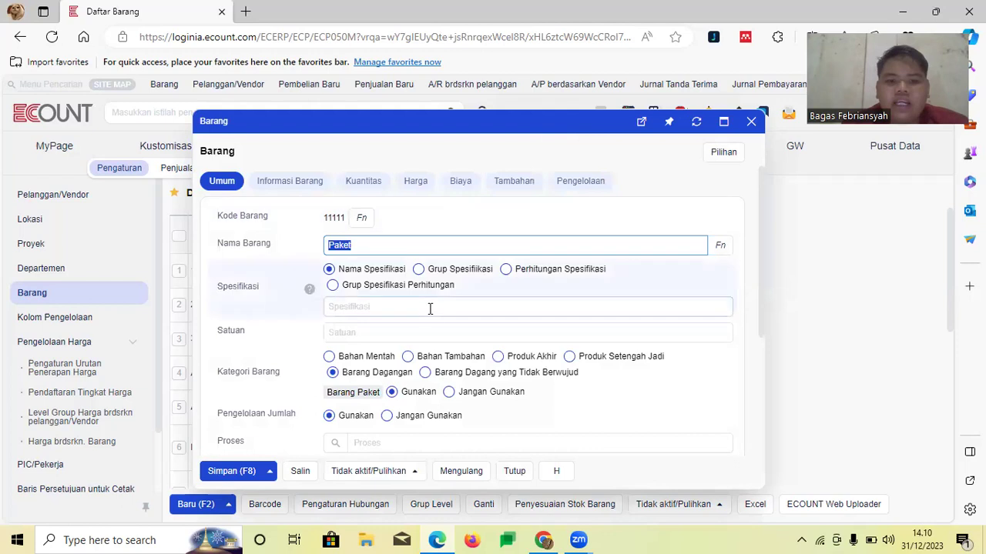
Rename the item with code 11111 to Paket XYZ.
scroll(430, 309, down, 1)
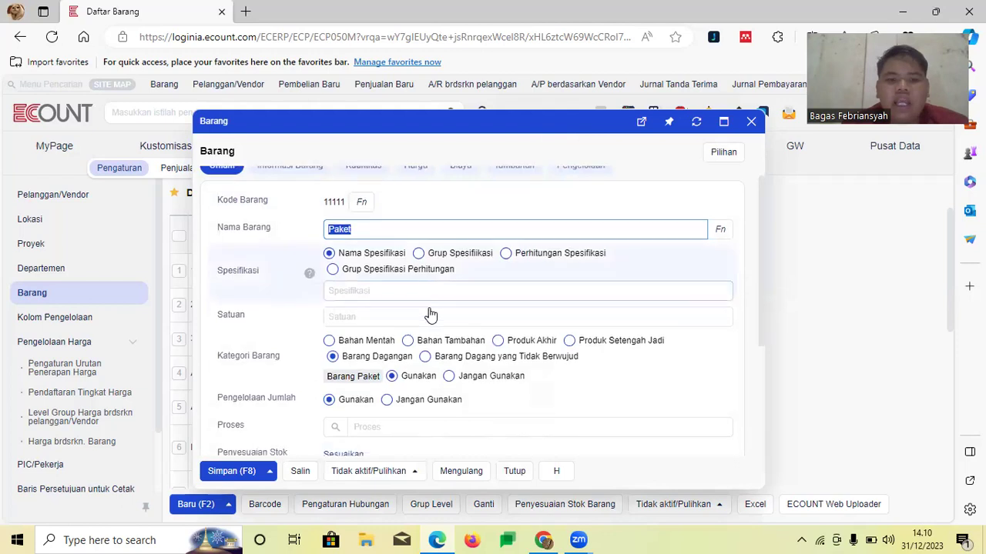
click(517, 231)
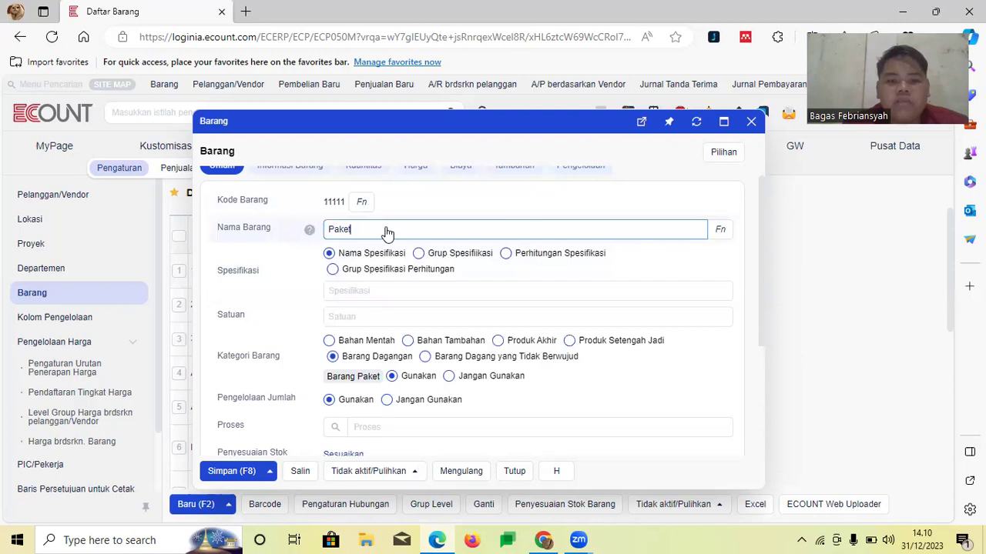
click(336, 202)
click(383, 227)
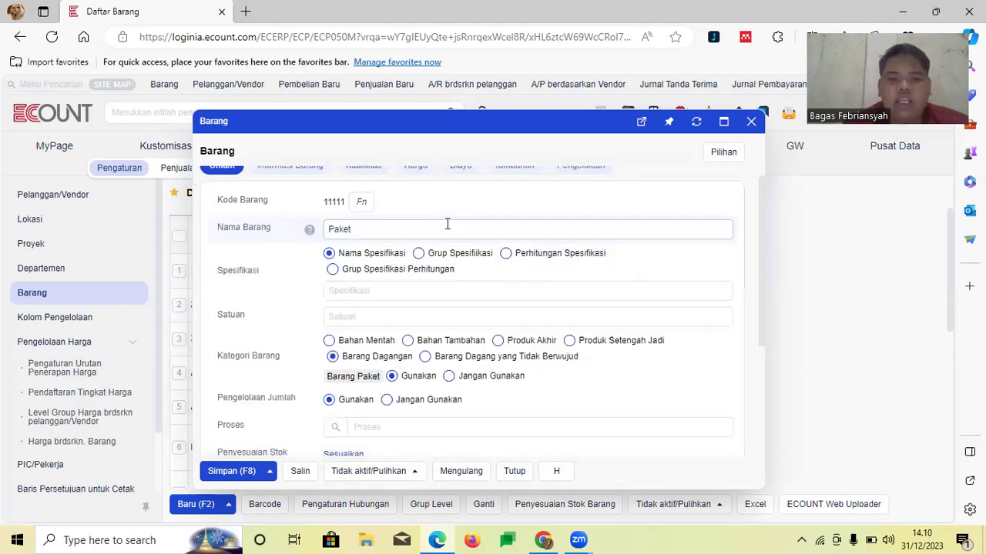
click(447, 224)
text(Paket )
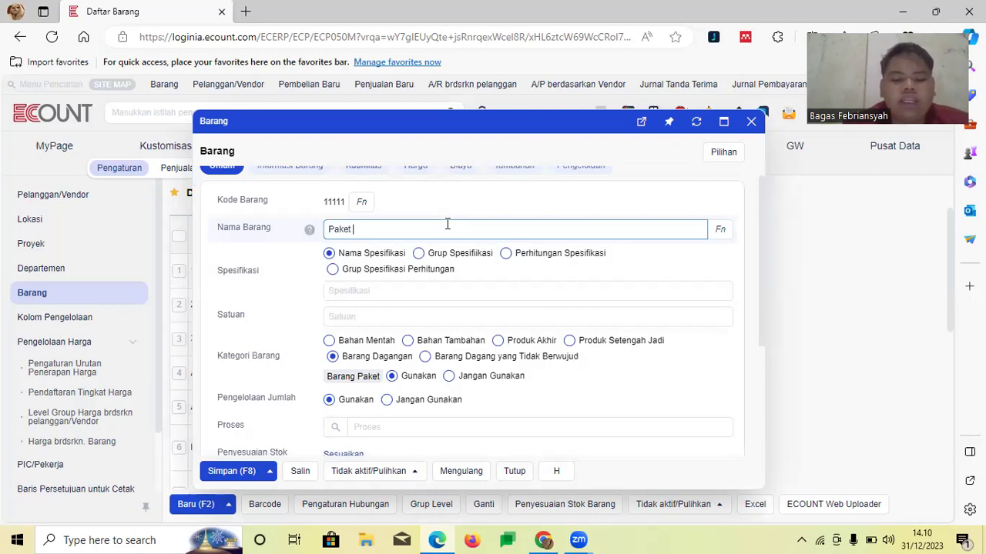
text(XYZ)
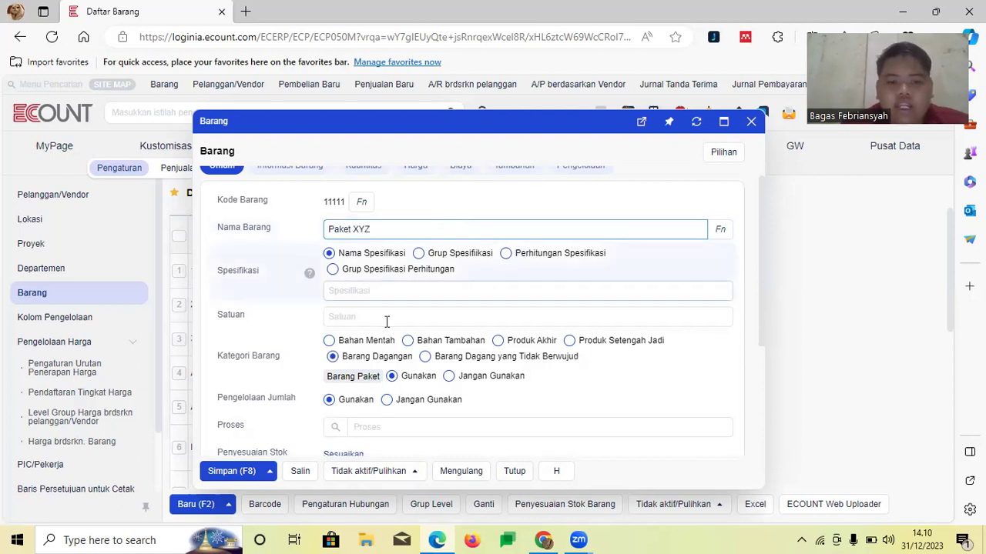
Set the item's unit (Satuan) to Pcs and its category (Kategori Barang) to Bahan Tambahan, accepting the category change notice.
key(Tab)
click(387, 322)
text(Pcs)
scroll(387, 322, down, 1)
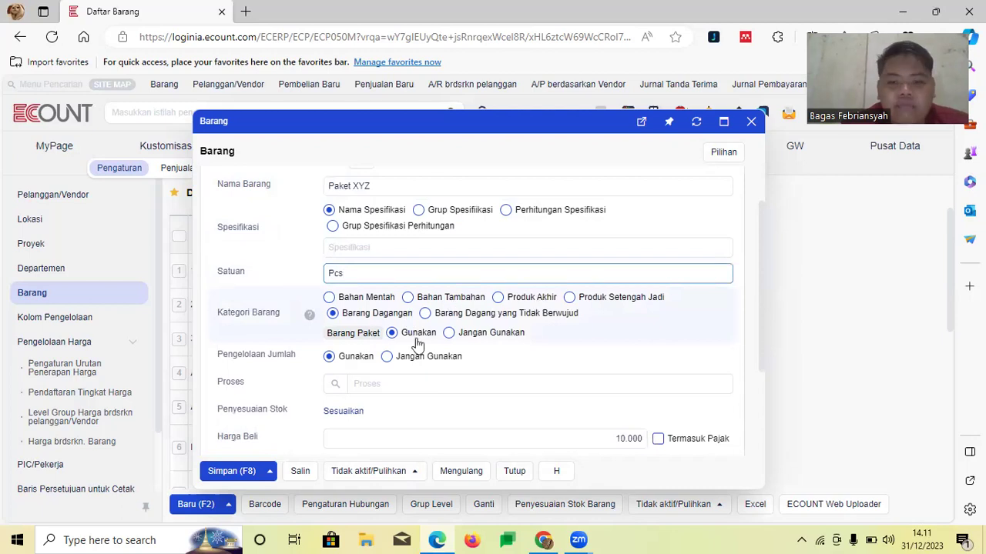
click(467, 300)
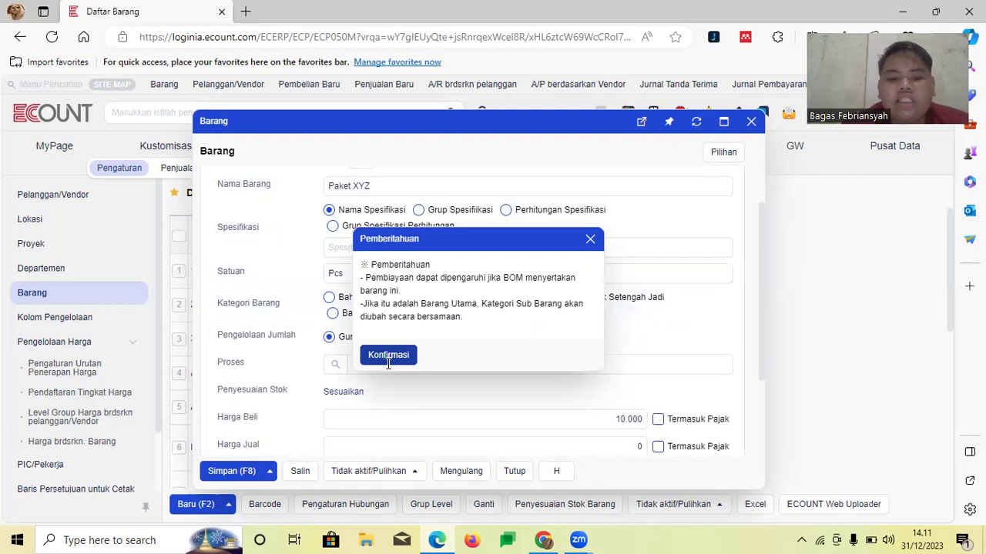
click(388, 356)
click(393, 367)
Set the item's purchase price (Harga Beli) to 25.000 and its selling price (Harga Jual) to 15.000.
scroll(380, 396, down, 1)
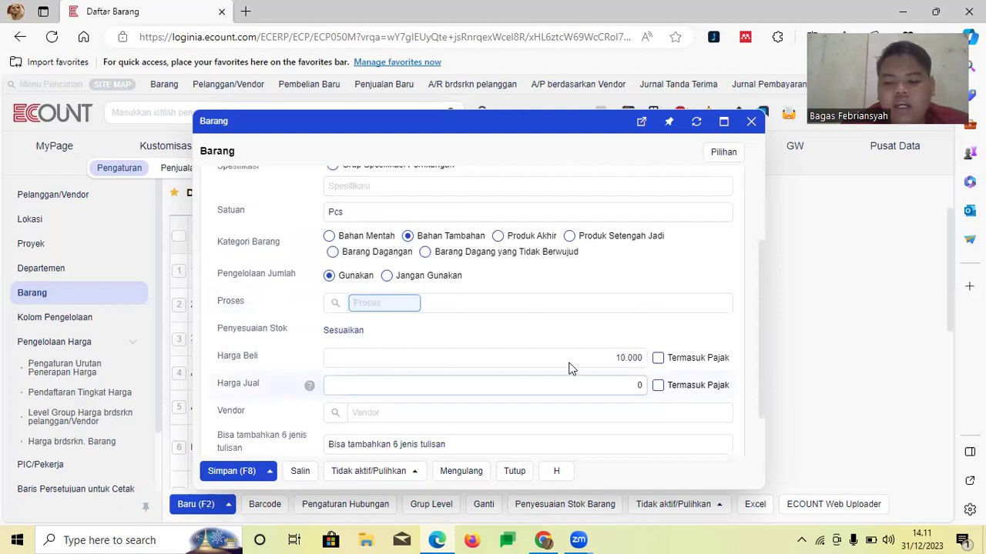
key(Tab)
text(25000)
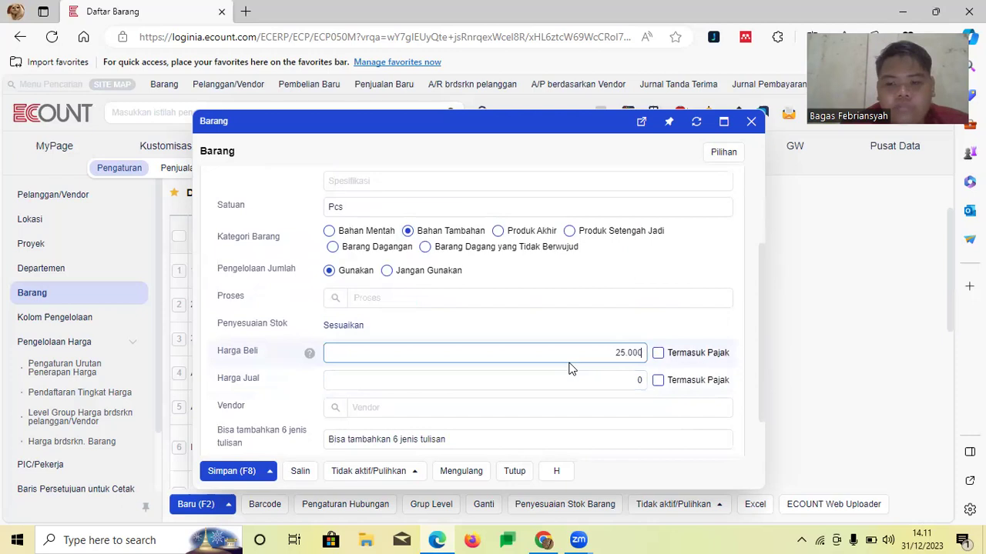
click(653, 358)
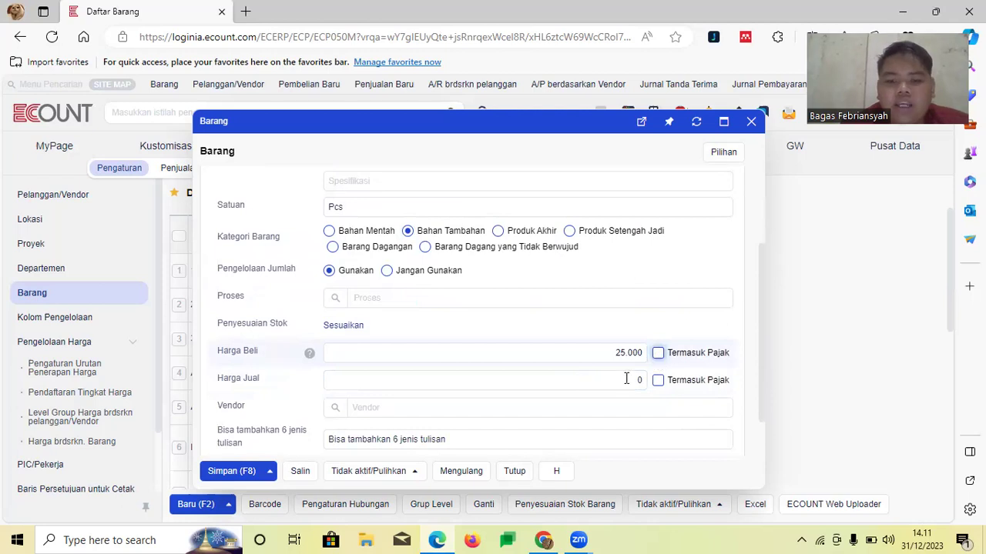
click(629, 379)
text(150000)
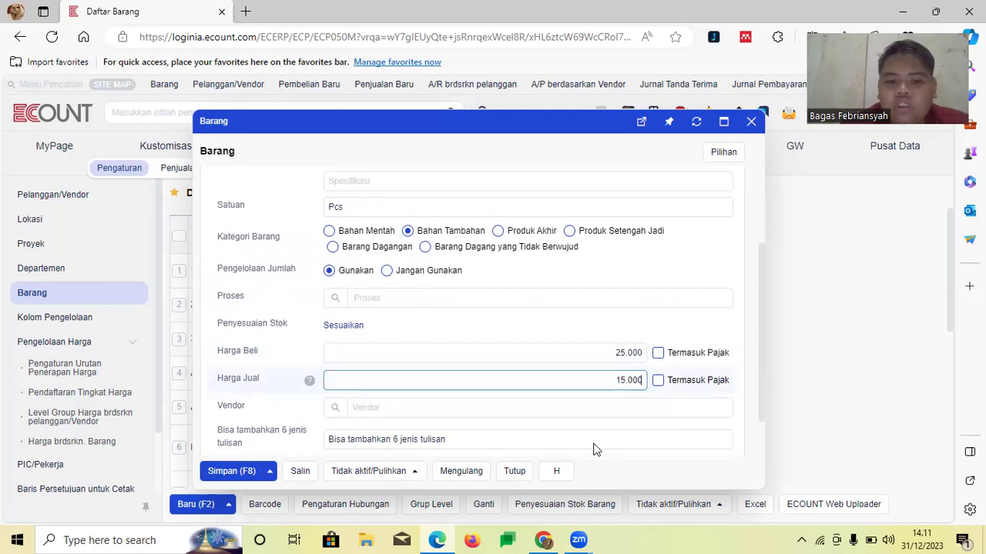
Try to enter PT. ABC as the item's vendor.
scroll(421, 345, down, 1)
click(421, 348)
text(PT. ABC)
key(Return)
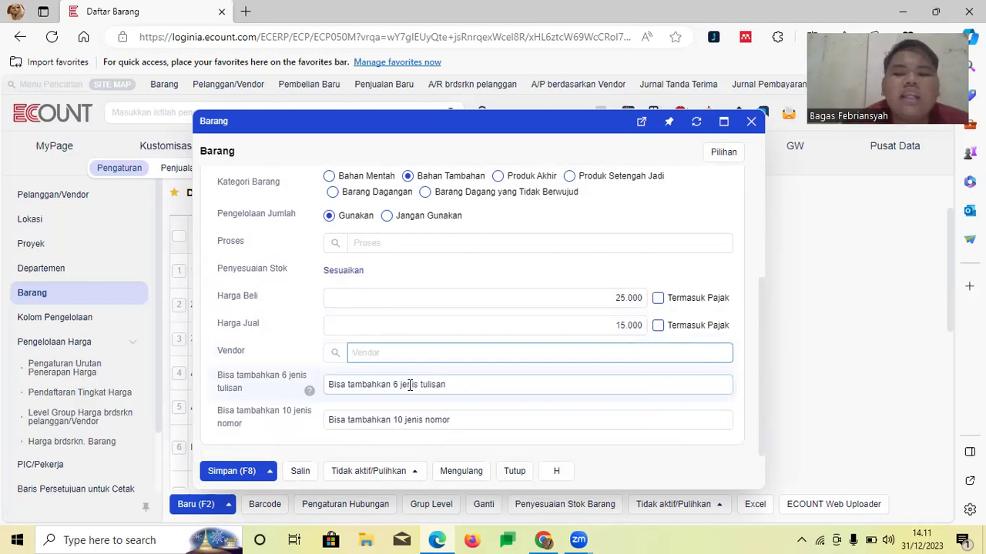
Check the additional text and number fields of the item record and save the edited item.
click(410, 385)
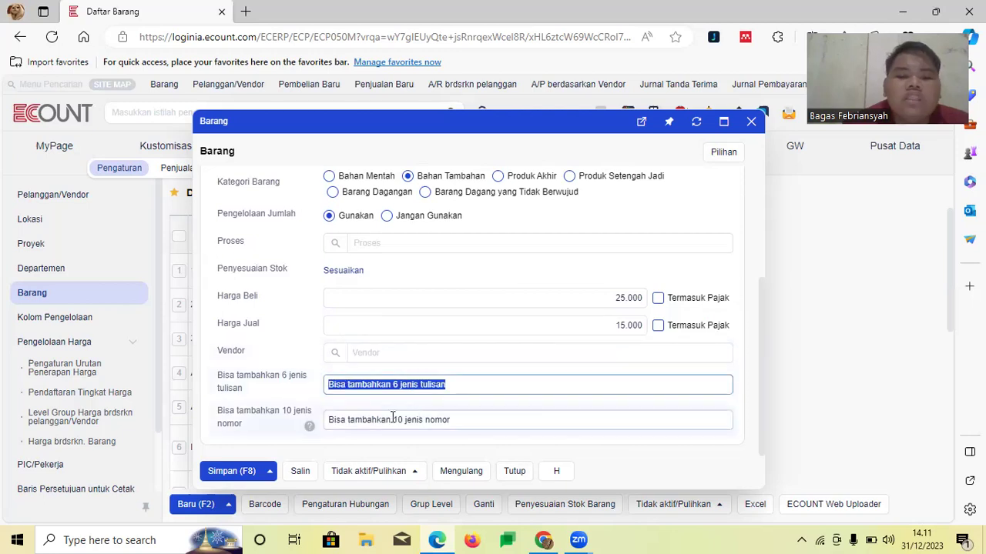
click(393, 417)
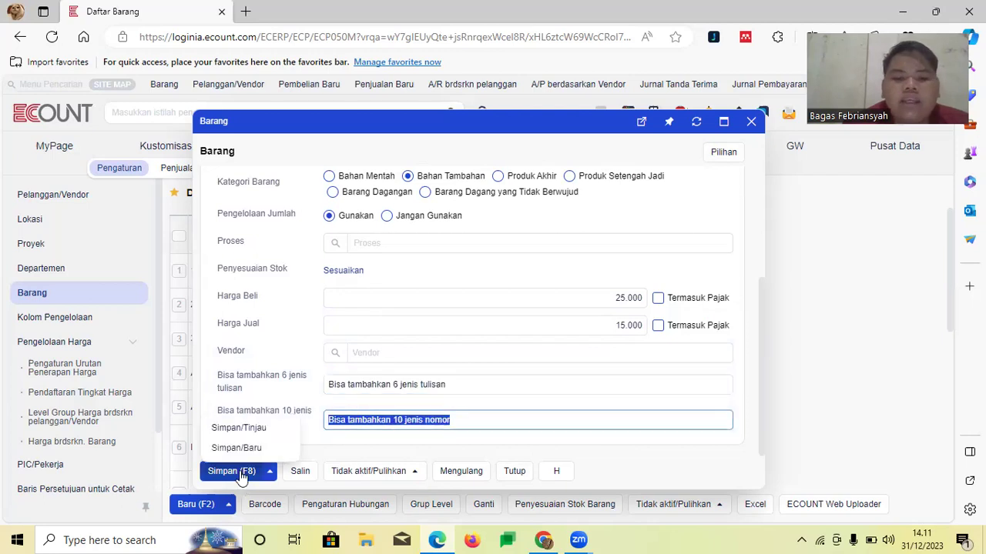
click(241, 476)
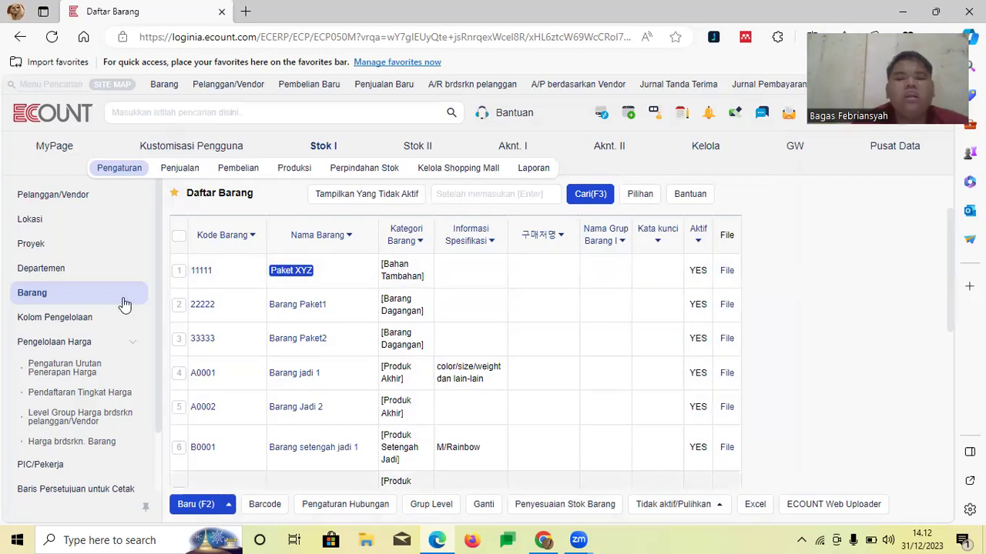
Look further down the Daftar Barang item list and export it to Excel.
scroll(171, 298, down, 1)
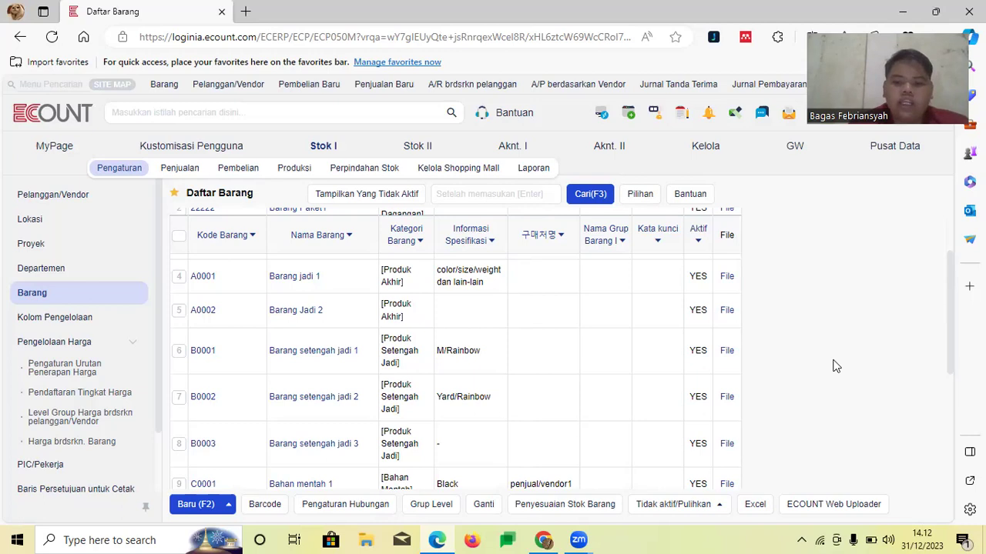
click(757, 504)
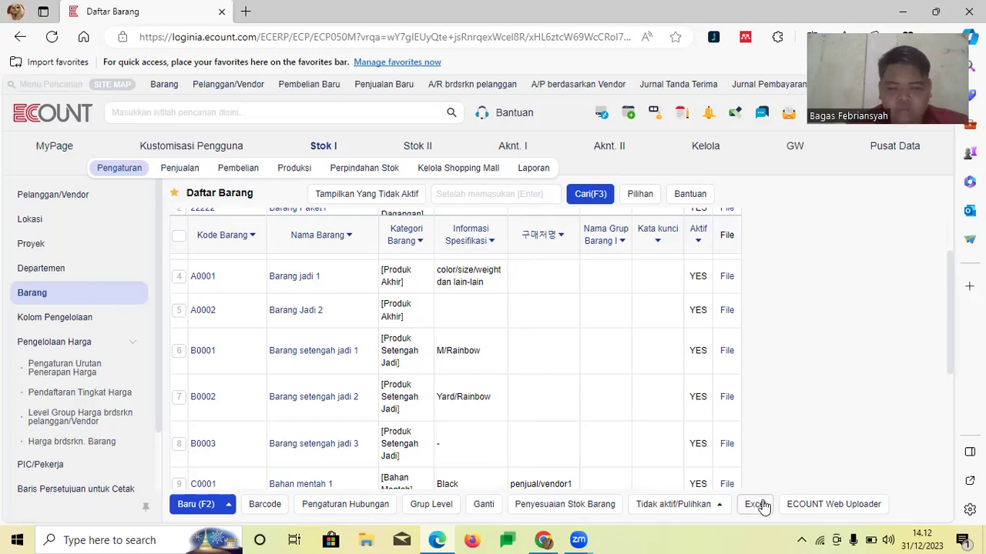